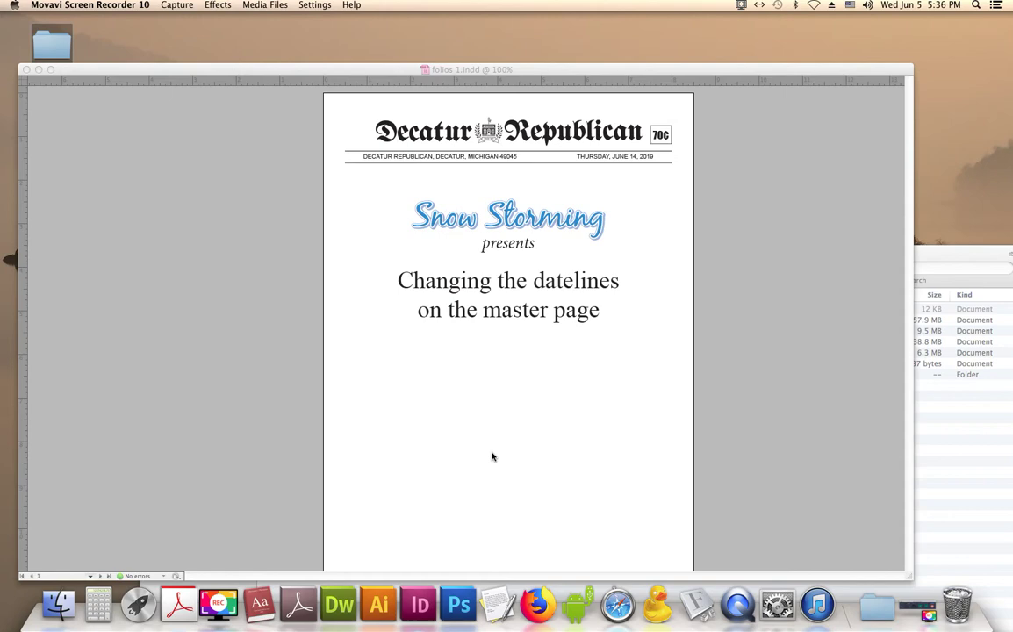
Change the cover page dateline's day from 14 to 23 so it reads THURSDAY, JUNE 23, 2019
{"action": "left_click", "coordinate": [245, 148]}
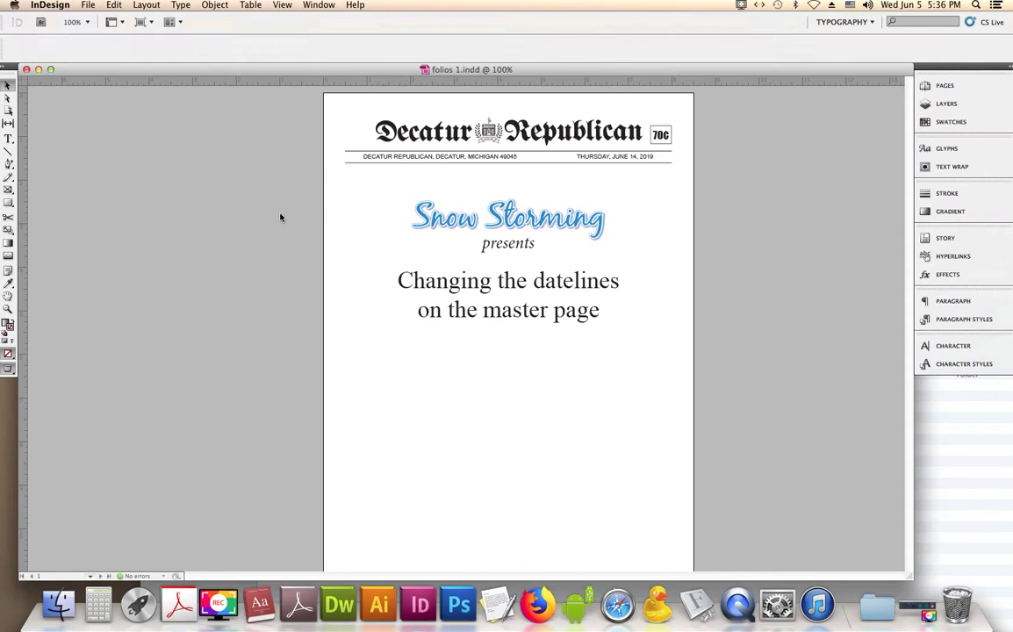
{"action": "left_click", "coordinate": [604, 158]}
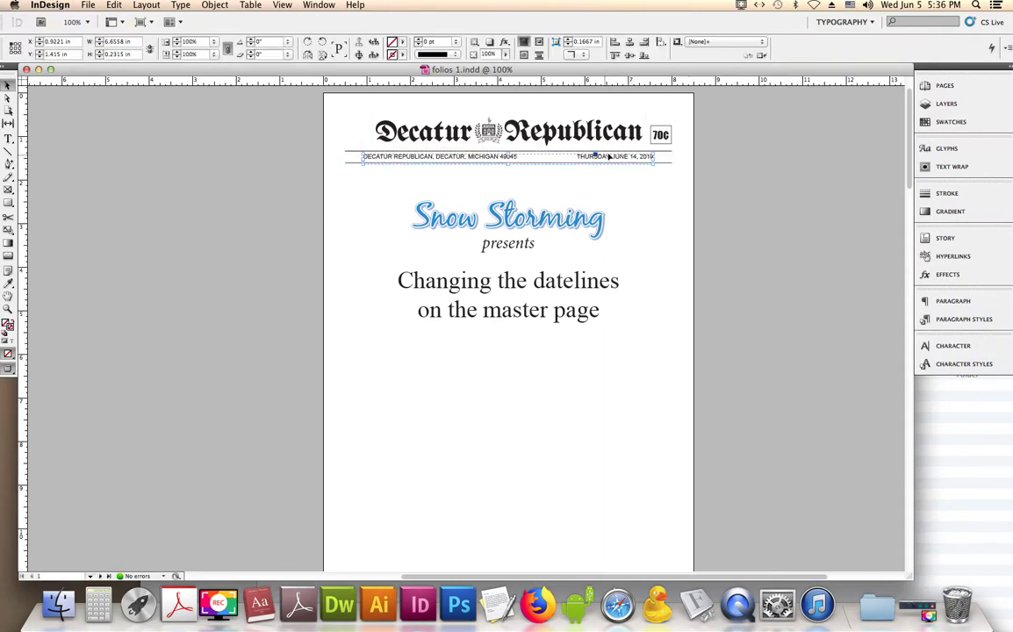
{"action": "left_click", "coordinate": [8, 138]}
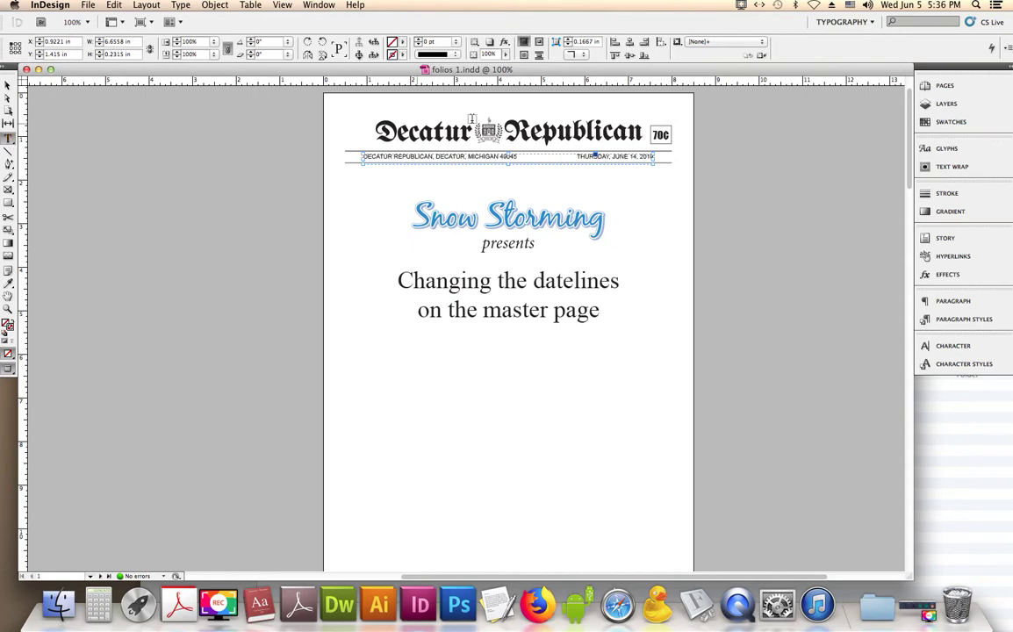
{"action": "left_click", "coordinate": [633, 157]}
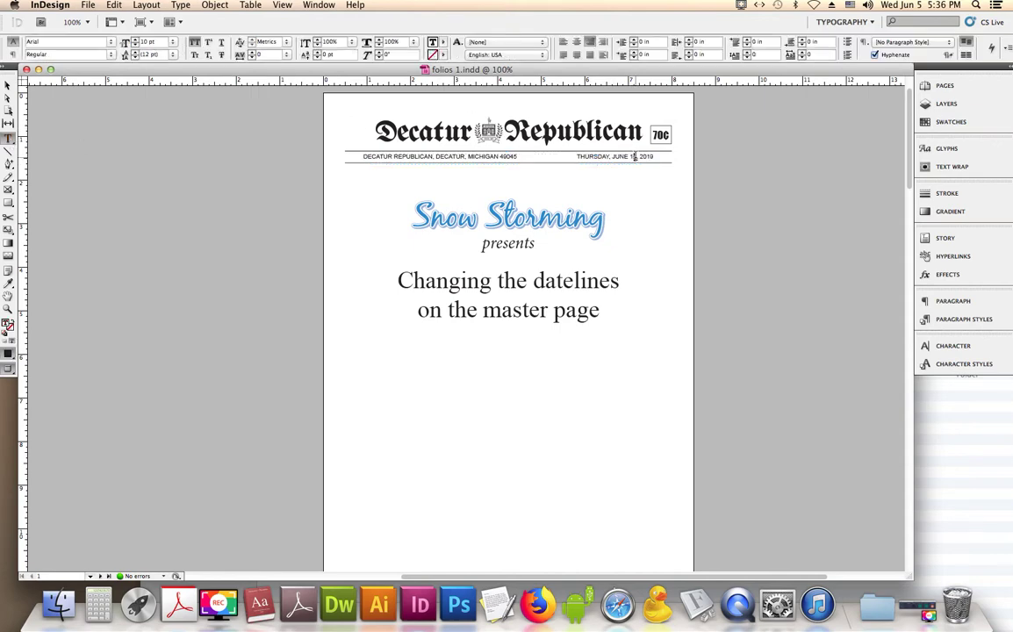
{"action": "key", "text": "BackSpace"}
{"action": "key", "text": "BackSpace"}
{"action": "type", "text": "23"}
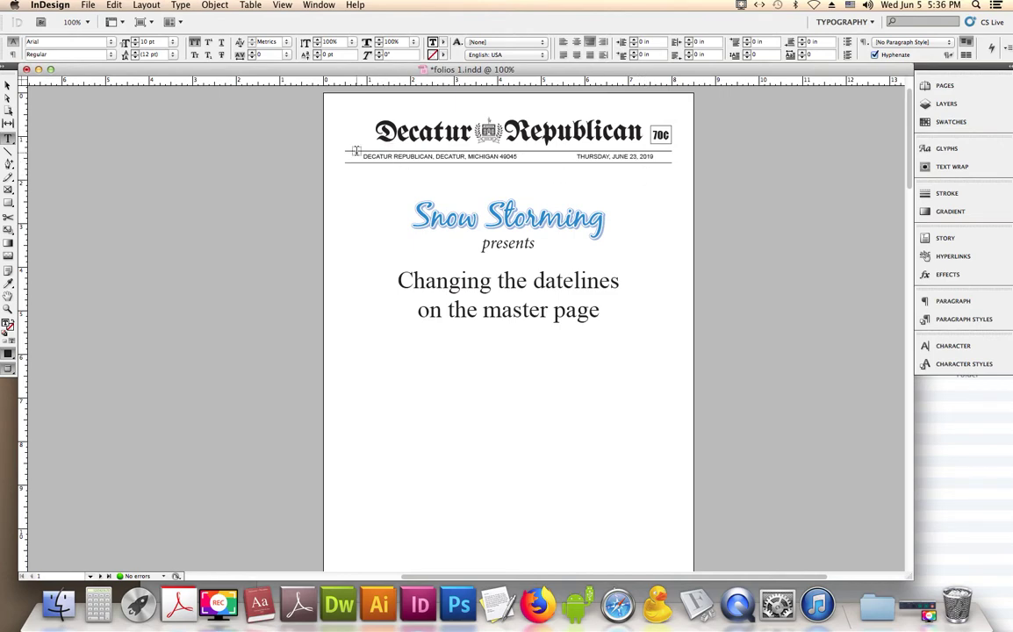
{"action": "left_click", "coordinate": [8, 84]}
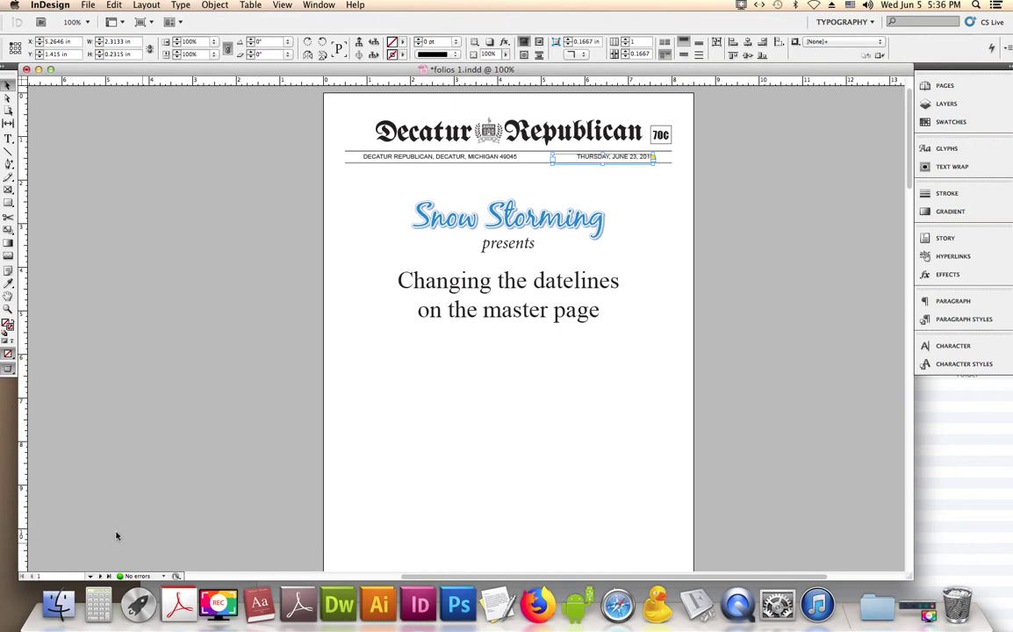
Pan the view over to the page 2–3 spread
{"action": "key", "text": "space"}
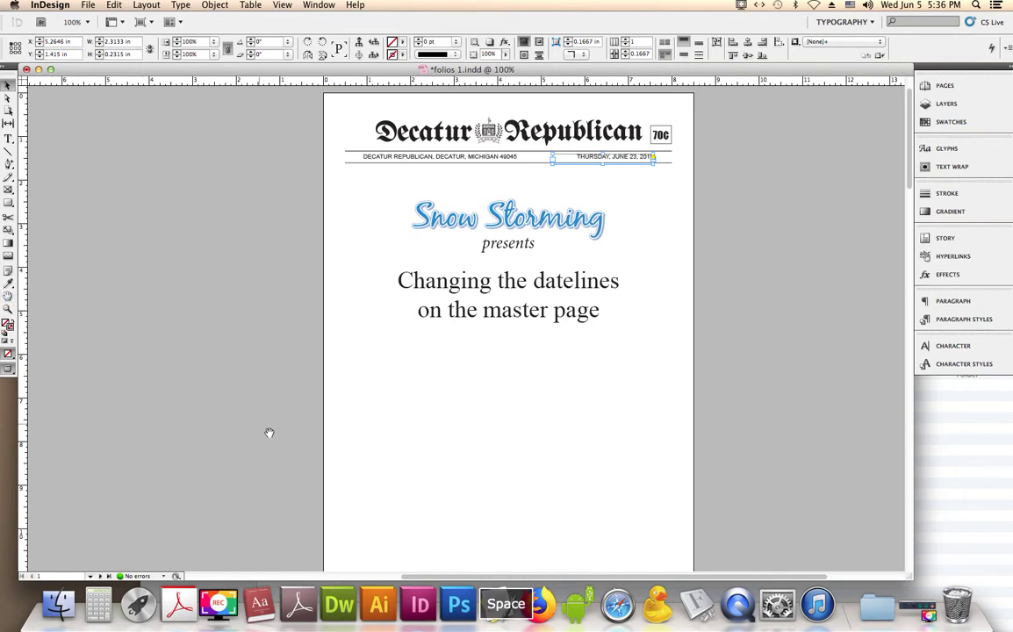
{"action": "left_click_drag", "start_coordinate": [279, 410], "coordinate": [337, 274]}
{"action": "left_click_drag", "start_coordinate": [258, 499], "coordinate": [339, 329]}
Try selecting the page-2 dateline, ending with a small stray text frame that gets deselected
{"action": "left_click_drag", "start_coordinate": [408, 375], "coordinate": [499, 433]}
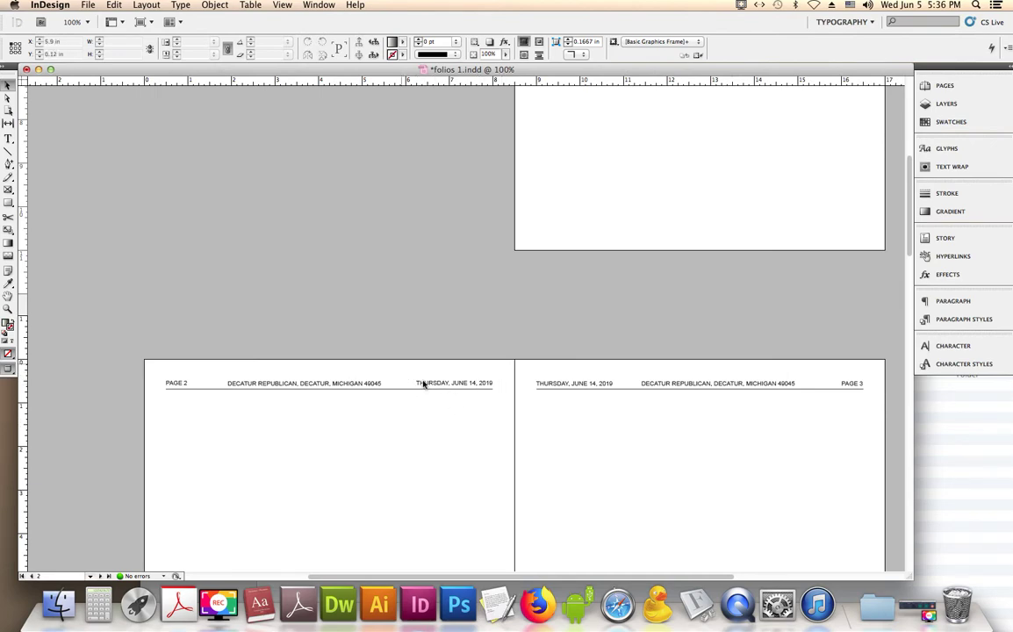
{"action": "left_click_drag", "start_coordinate": [400, 365], "coordinate": [498, 439]}
{"action": "left_click", "coordinate": [8, 137]}
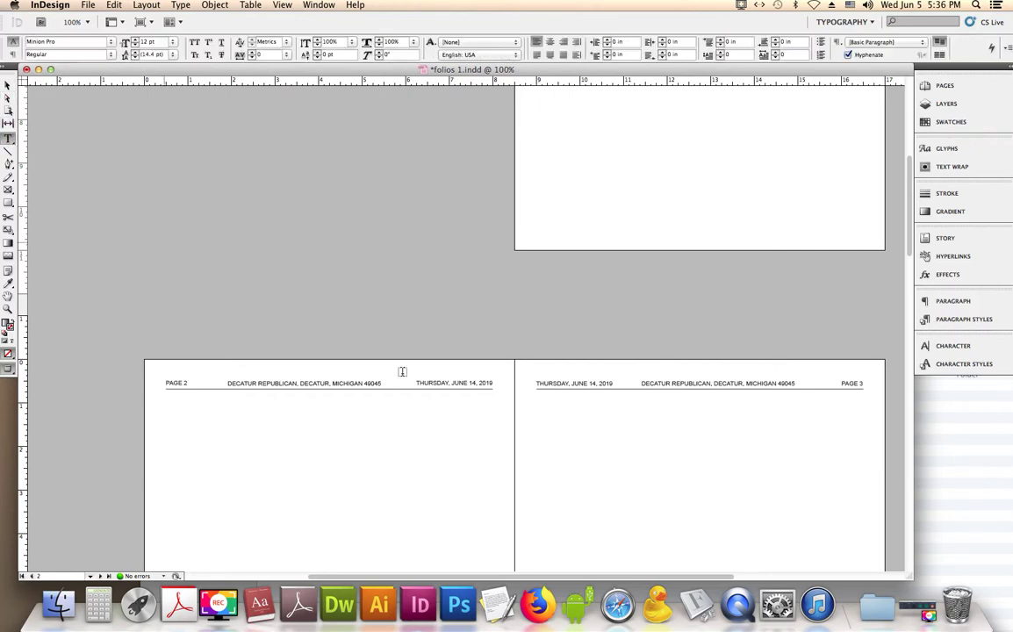
{"action": "mouse_move", "coordinate": [446, 382]}
{"action": "left_mouse_down"}
{"action": "mouse_move", "coordinate": [462, 394]}
{"action": "mouse_move", "coordinate": [439, 392]}
{"action": "mouse_move", "coordinate": [469, 415]}
{"action": "left_mouse_up"}
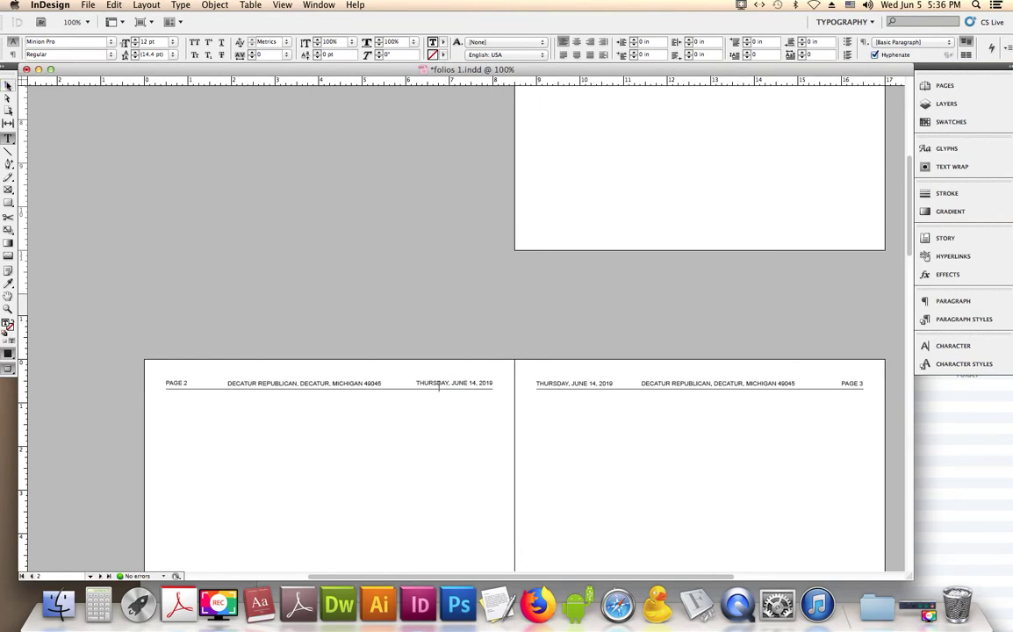
{"action": "left_click", "coordinate": [7, 84]}
{"action": "left_click", "coordinate": [412, 366]}
{"action": "left_click_drag", "start_coordinate": [413, 366], "coordinate": [474, 436]}
{"action": "left_click", "coordinate": [495, 431]}
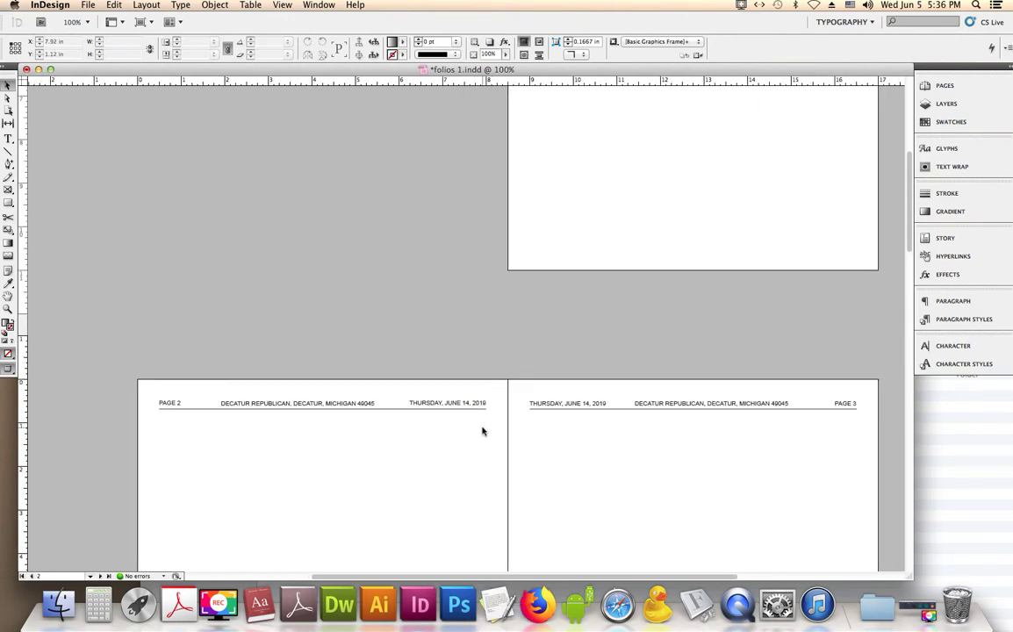
Open and close the Object menu, then nudge the spread slightly left
{"action": "left_click", "coordinate": [215, 6]}
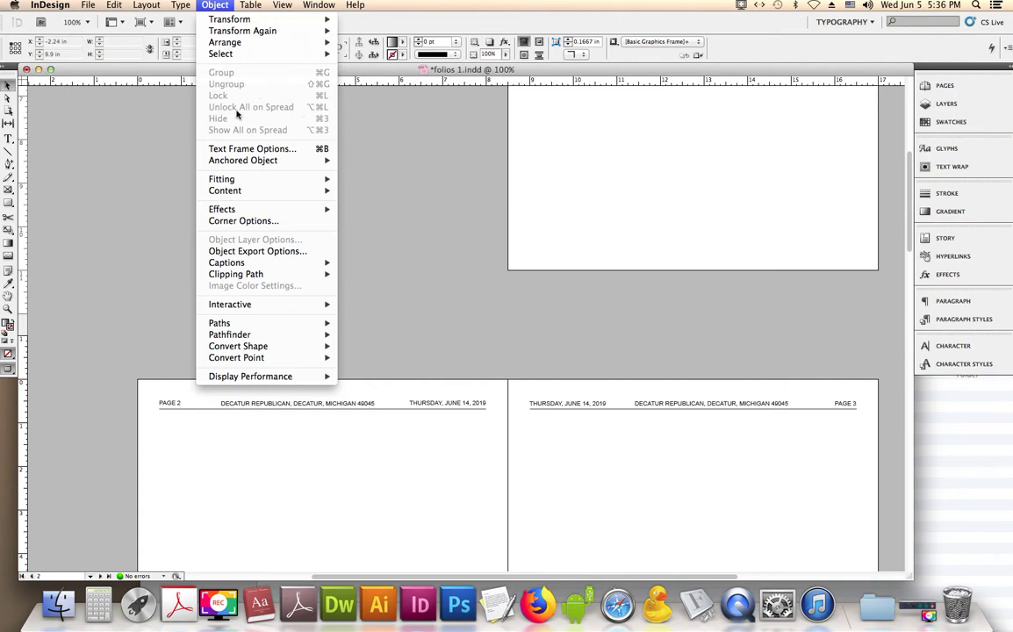
{"action": "left_click", "coordinate": [438, 372]}
{"action": "key", "text": "space"}
{"action": "left_click_drag", "start_coordinate": [745, 303], "coordinate": [668, 324]}
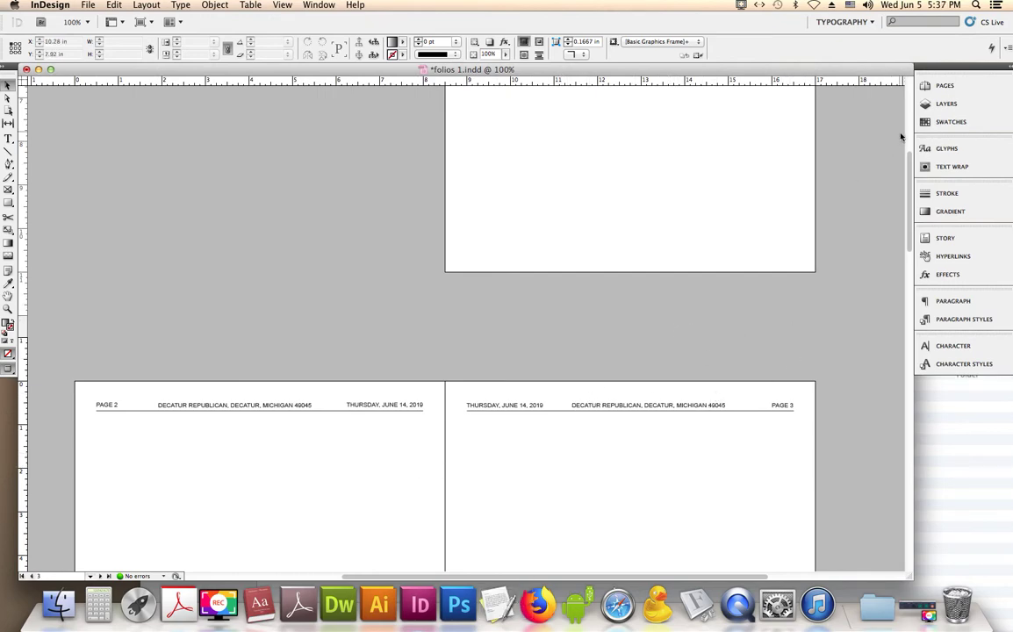
Show the Layers panel and toggle Layer 1's lock column, leaving the layer unlocked
{"action": "left_click", "coordinate": [947, 103]}
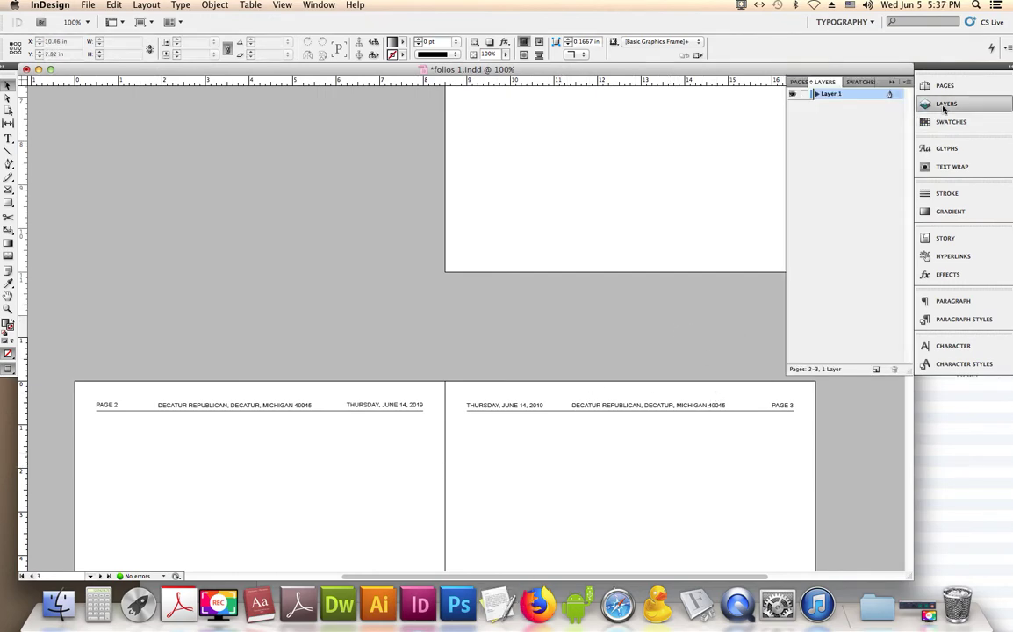
{"action": "left_click", "coordinate": [804, 94]}
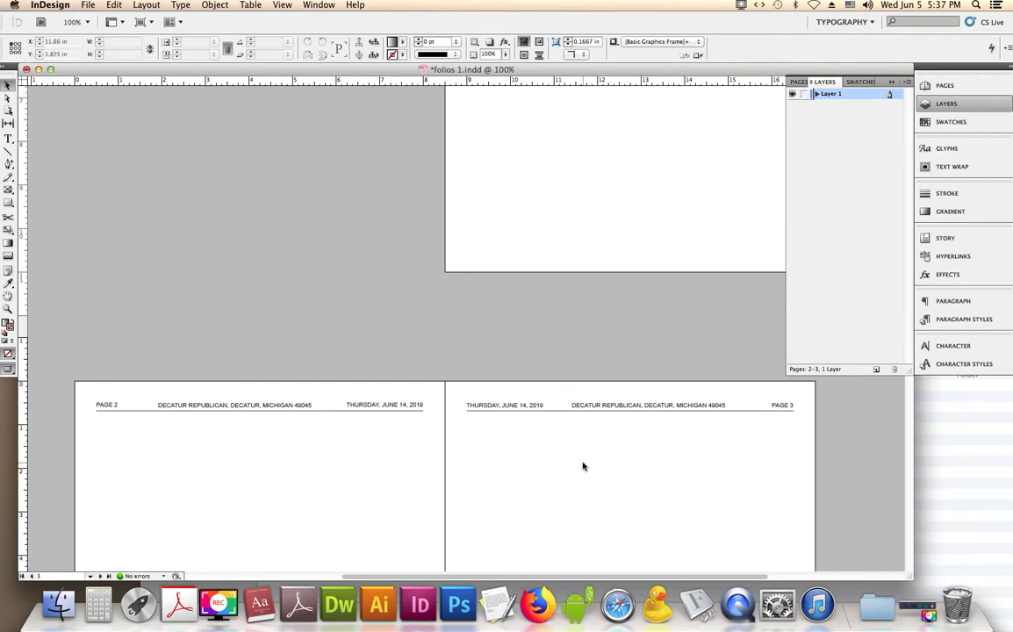
{"action": "left_click", "coordinate": [677, 178]}
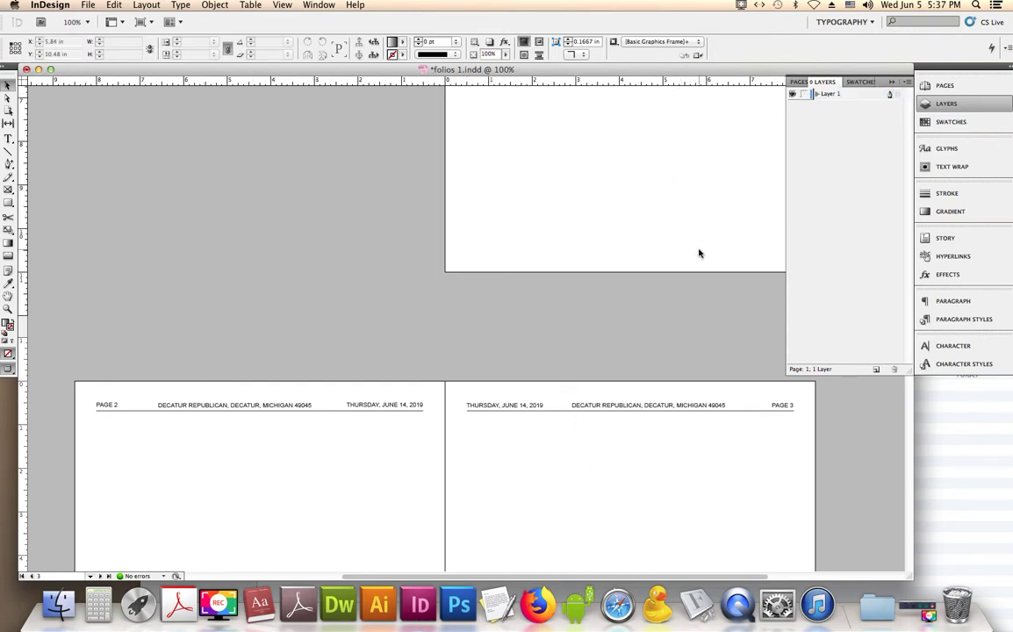
{"action": "key", "text": "space"}
{"action": "left_click_drag", "start_coordinate": [690, 228], "coordinate": [669, 263]}
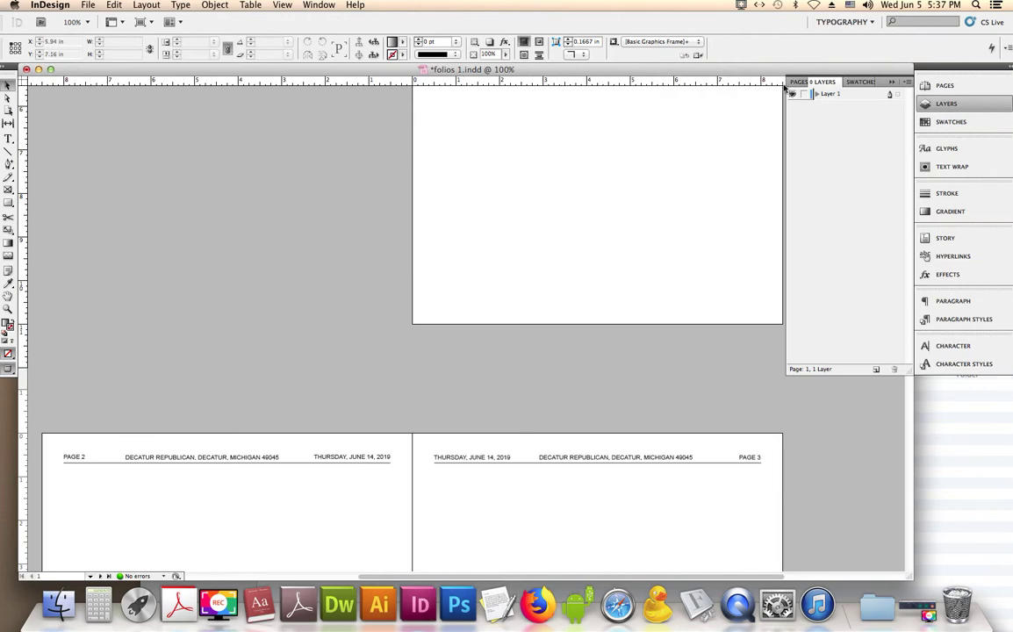
Show the Pages panel and open the A-Master spread for editing
{"action": "left_click", "coordinate": [944, 87]}
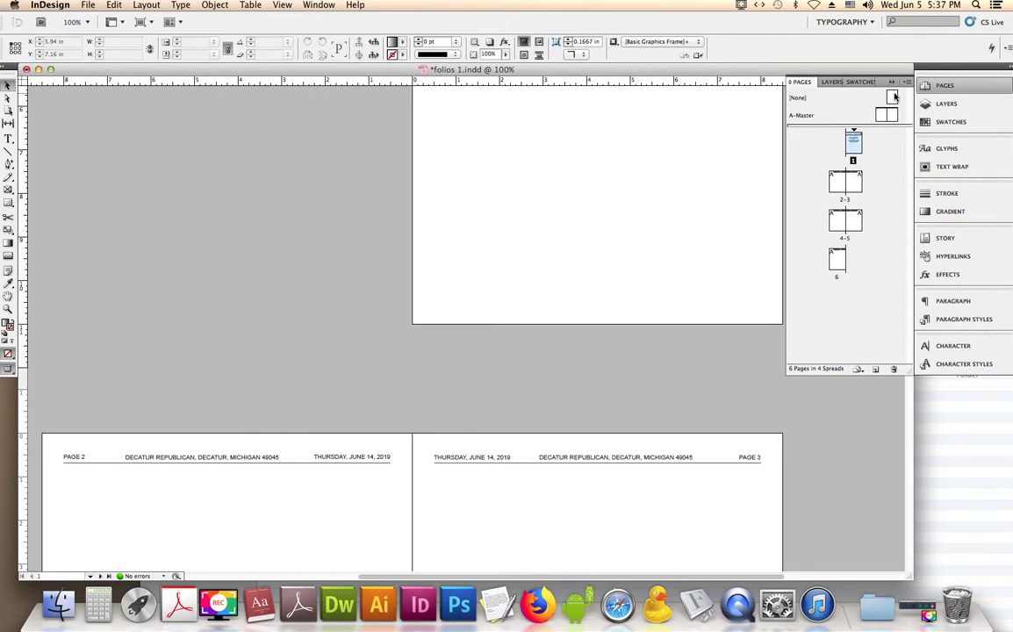
{"action": "left_click_drag", "start_coordinate": [863, 143], "coordinate": [856, 145]}
{"action": "left_click", "coordinate": [882, 115]}
{"action": "double_click", "coordinate": [883, 115]}
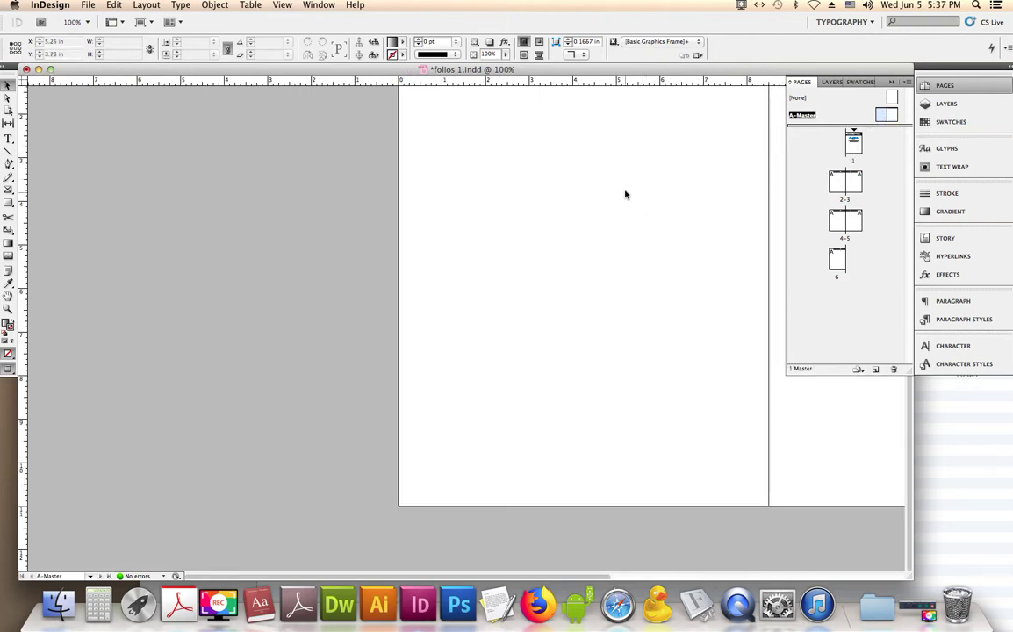
Replace 14 with 23 in the left and right A-Master datelines
{"action": "left_click_drag", "start_coordinate": [625, 194], "coordinate": [414, 315]}
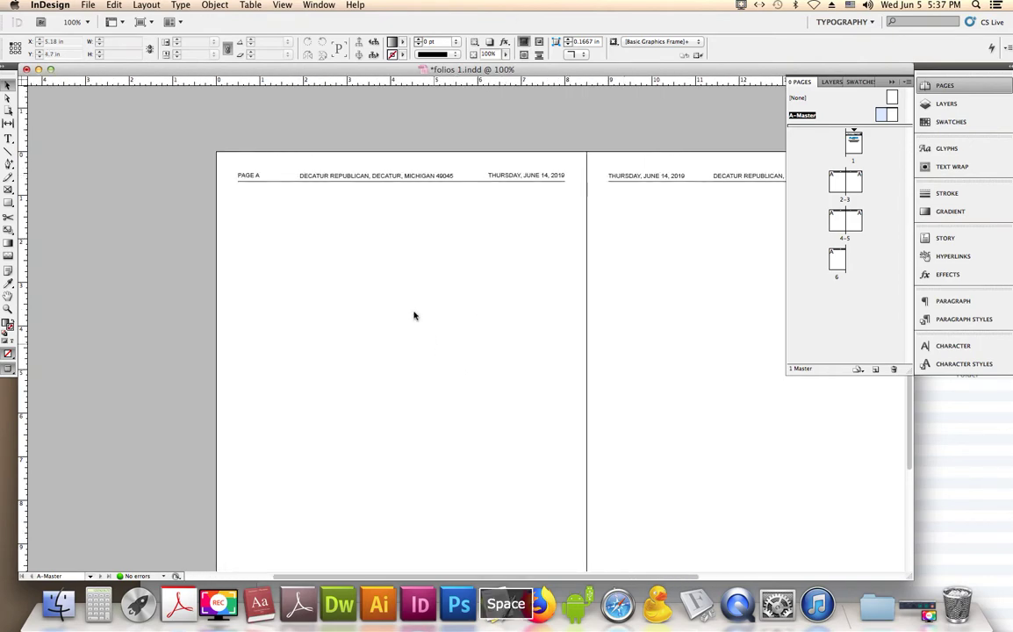
{"action": "left_click_drag", "start_coordinate": [695, 258], "coordinate": [565, 263]}
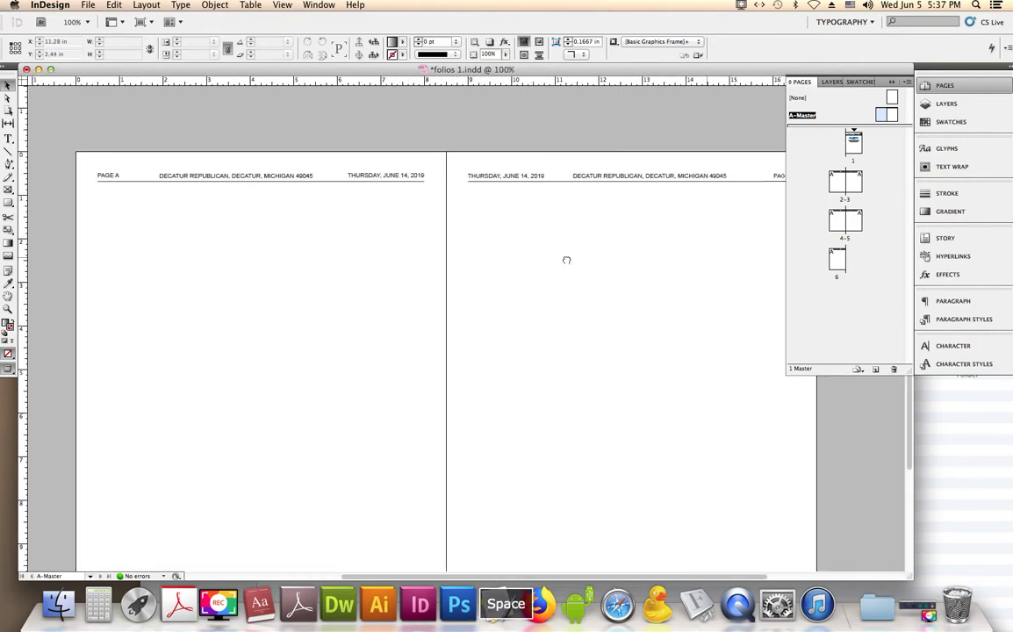
{"action": "double_click", "coordinate": [404, 175]}
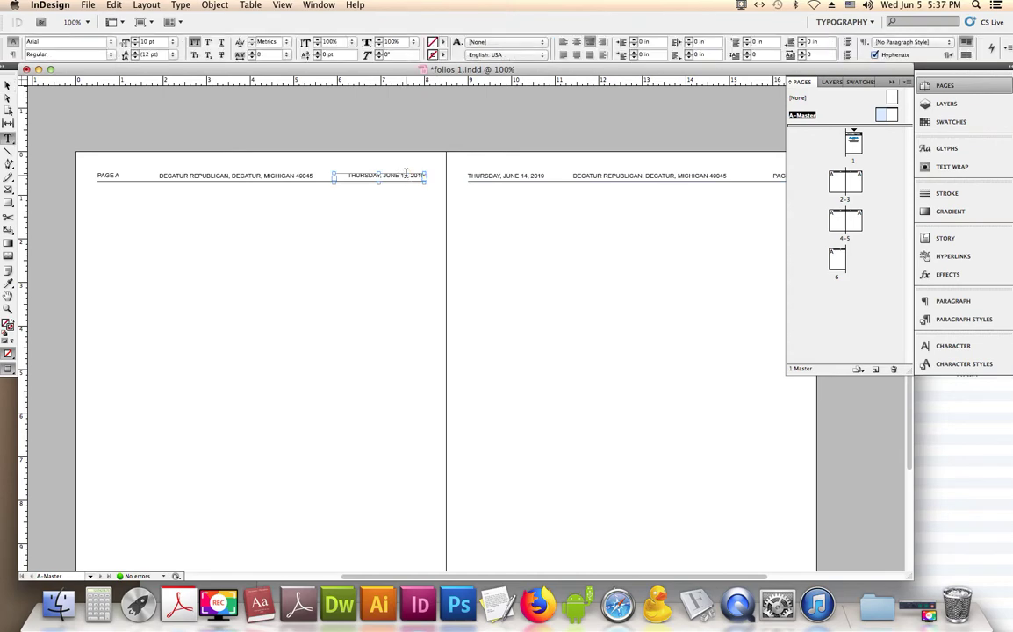
{"action": "type", "text": "23"}
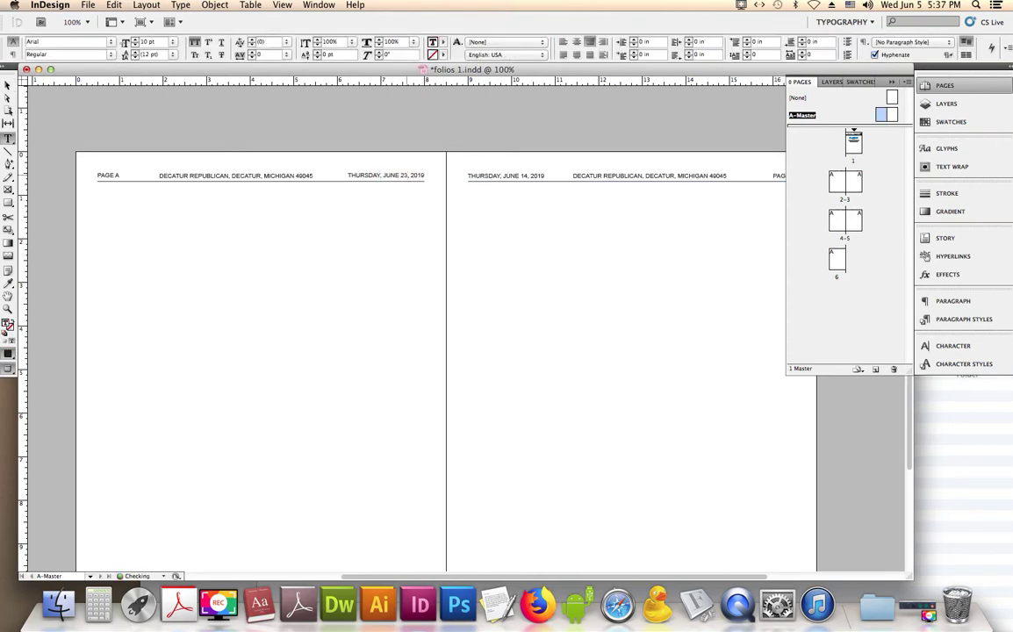
{"action": "double_click", "coordinate": [526, 177]}
{"action": "key", "text": "BackSpace"}
{"action": "left_click", "coordinate": [8, 86]}
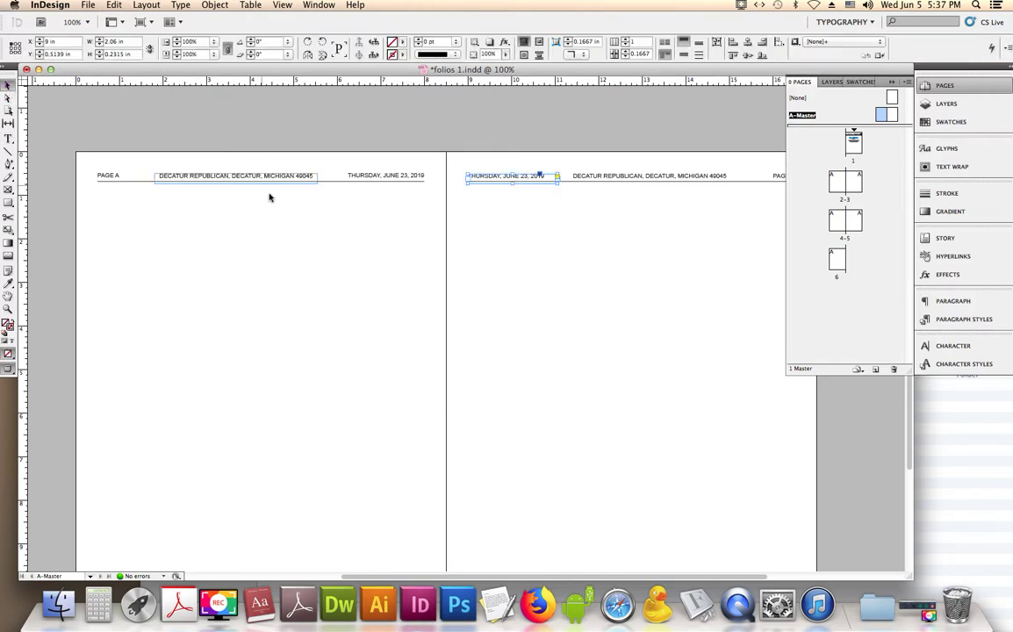
Go to the pages 2–3 spread and frame both pages to check their June 23 datelines
{"action": "left_click", "coordinate": [334, 241]}
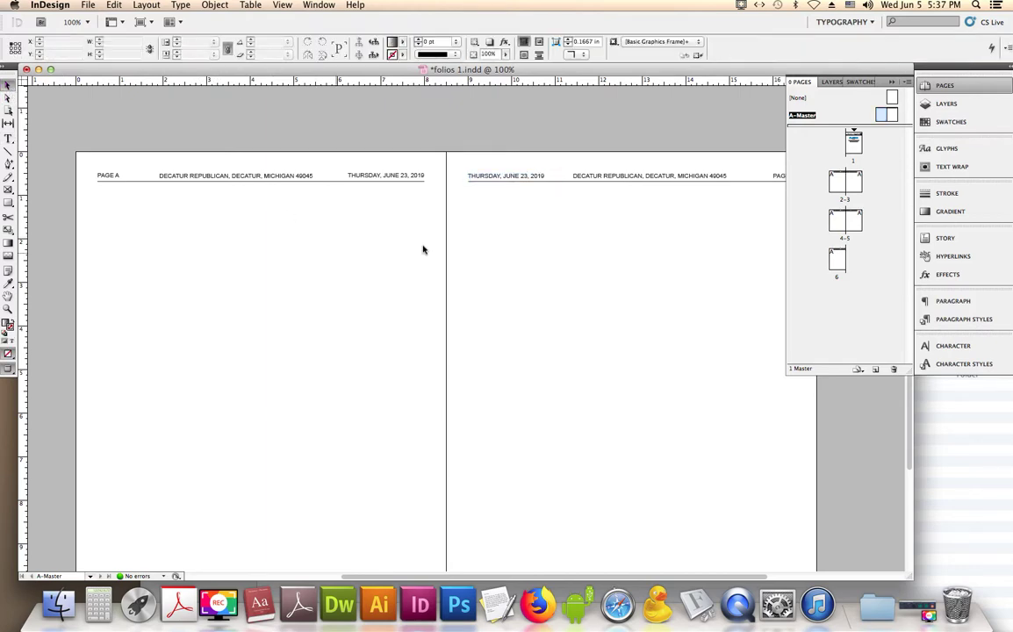
{"action": "double_click", "coordinate": [837, 185]}
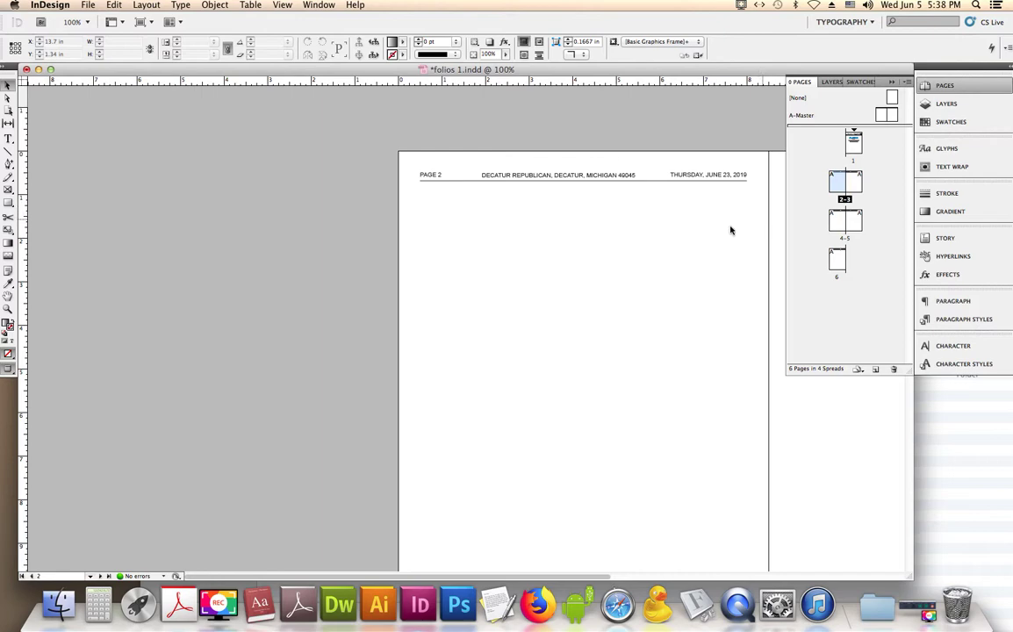
{"action": "key", "text": "space"}
{"action": "left_click_drag", "start_coordinate": [712, 232], "coordinate": [526, 251]}
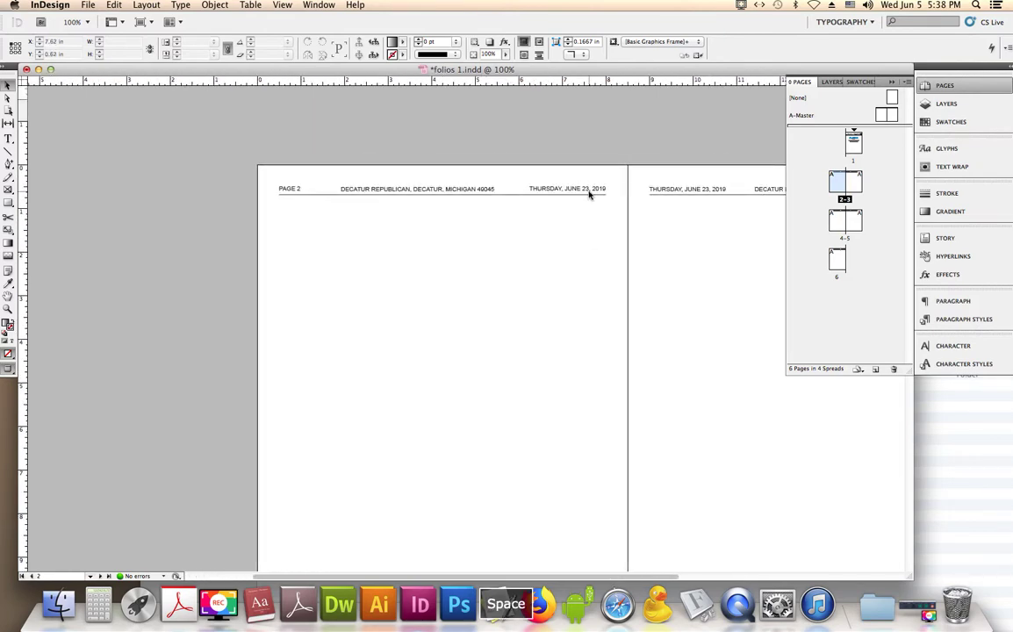
{"action": "left_click_drag", "start_coordinate": [565, 180], "coordinate": [605, 231]}
{"action": "key", "text": "space"}
{"action": "left_click_drag", "start_coordinate": [692, 255], "coordinate": [497, 282]}
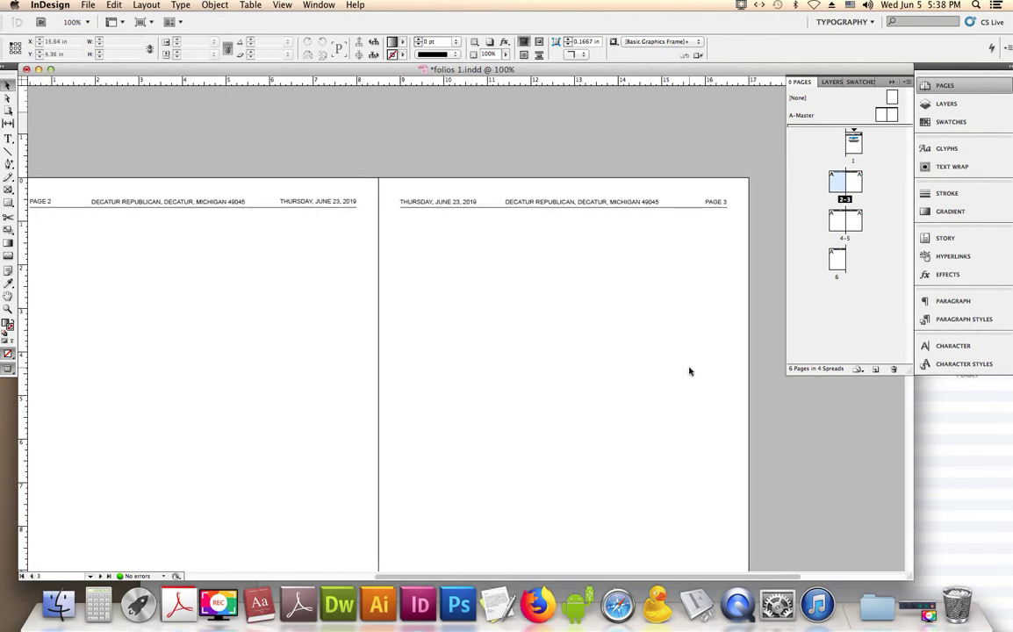
{"action": "key", "text": "space"}
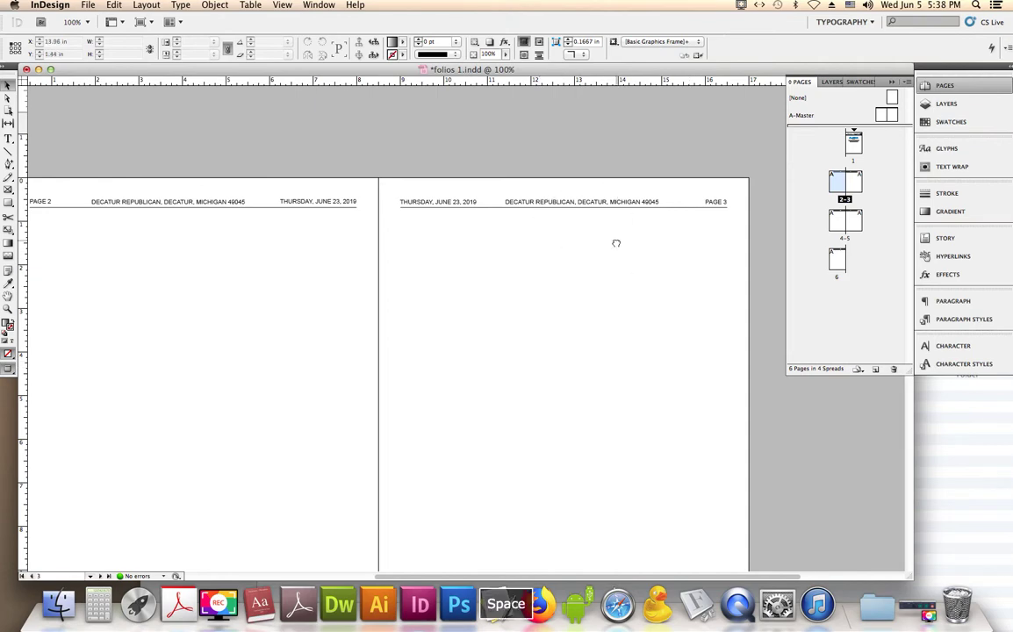
{"action": "left_click_drag", "start_coordinate": [617, 244], "coordinate": [635, 280]}
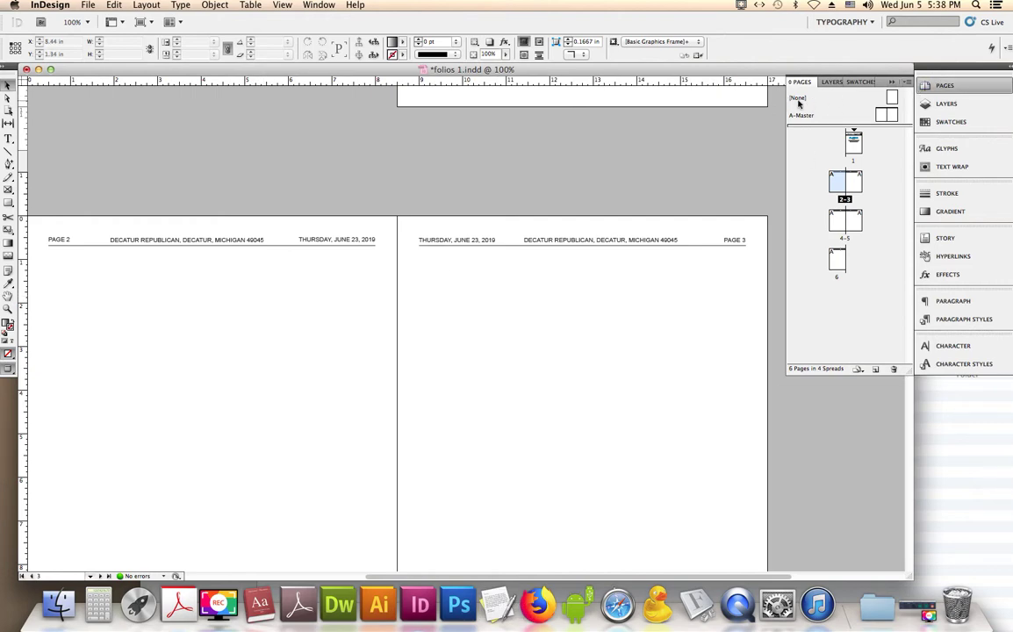
Apply the [None] master to pages 2 and 3
{"action": "left_click_drag", "start_coordinate": [892, 99], "coordinate": [836, 181]}
{"action": "left_click_drag", "start_coordinate": [892, 99], "coordinate": [848, 182]}
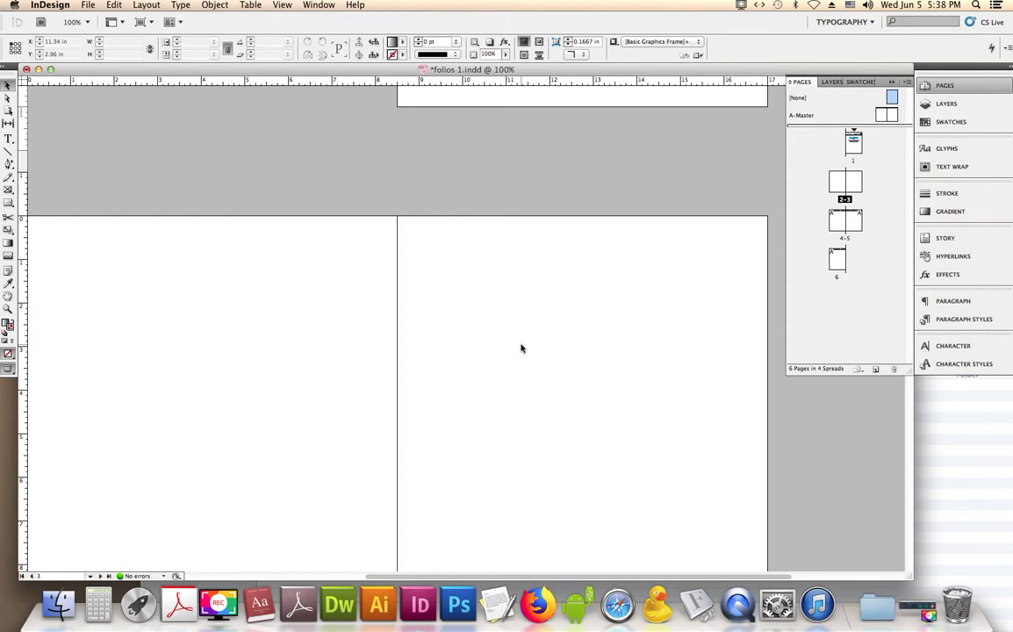
{"action": "key", "text": "space"}
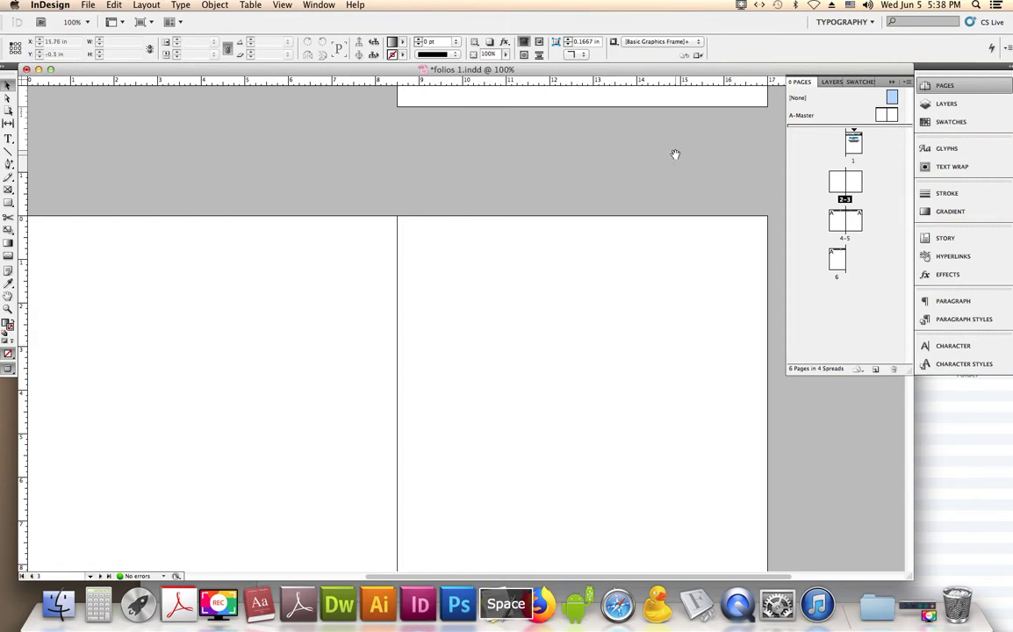
{"action": "left_click_drag", "start_coordinate": [674, 153], "coordinate": [658, 220]}
Reapply A-Master to pages 2 and 3, then pan back to the cover page
{"action": "left_click_drag", "start_coordinate": [884, 113], "coordinate": [844, 182]}
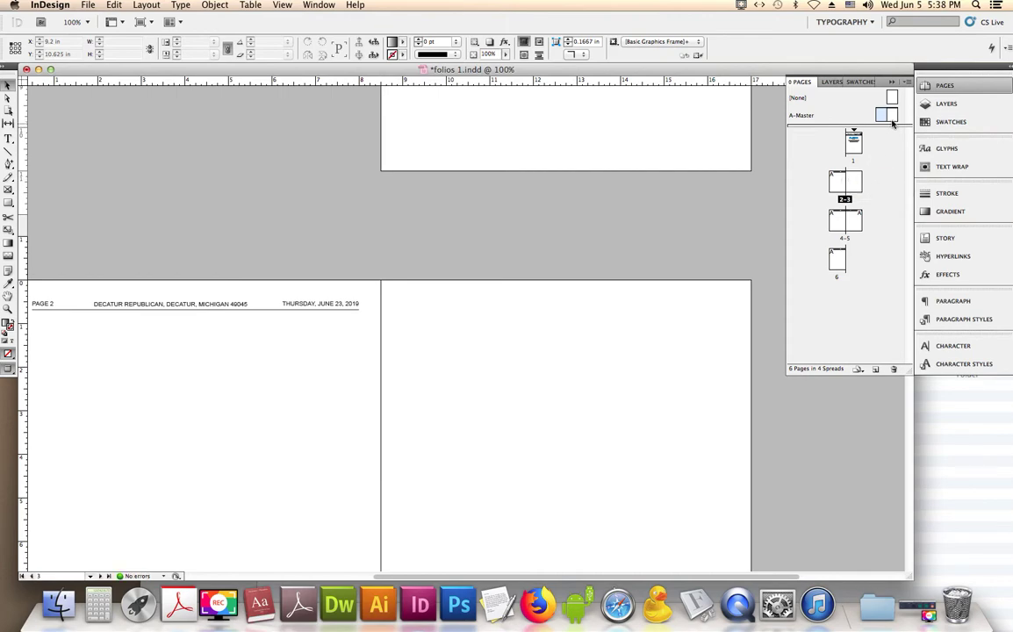
{"action": "left_click_drag", "start_coordinate": [892, 115], "coordinate": [858, 181]}
{"action": "key", "text": "space"}
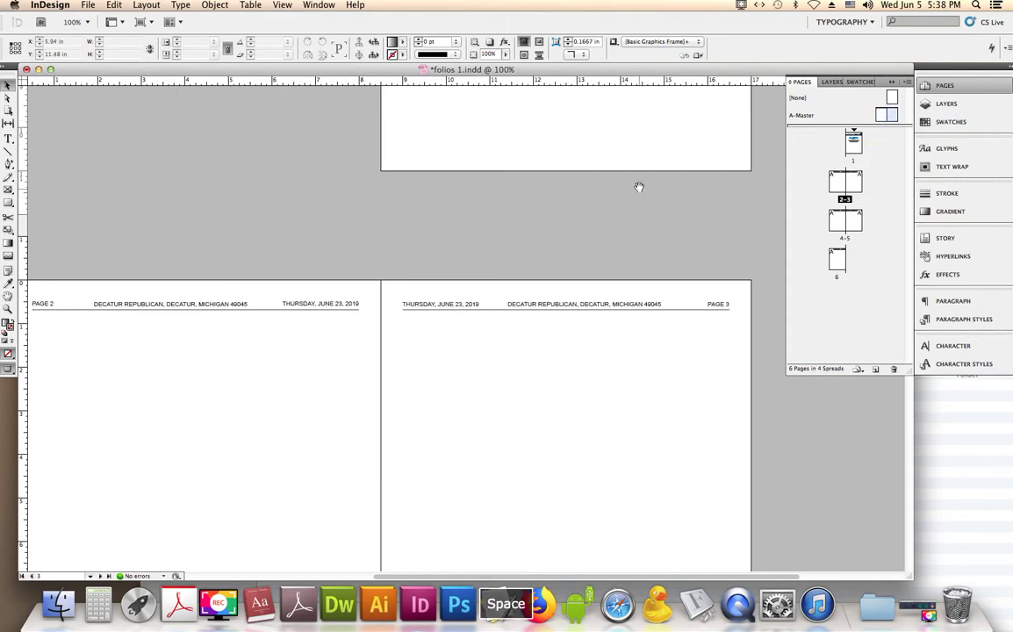
{"action": "left_click_drag", "start_coordinate": [638, 188], "coordinate": [601, 371]}
{"action": "left_click_drag", "start_coordinate": [641, 160], "coordinate": [624, 333]}
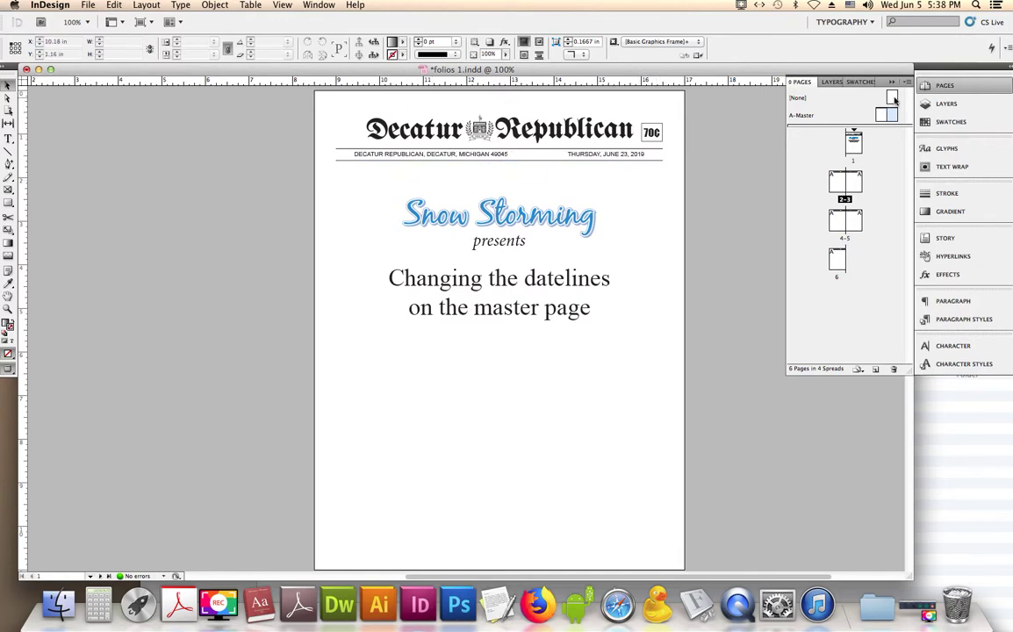
{"action": "left_click", "coordinate": [892, 98]}
{"action": "left_click_drag", "start_coordinate": [748, 125], "coordinate": [745, 161]}
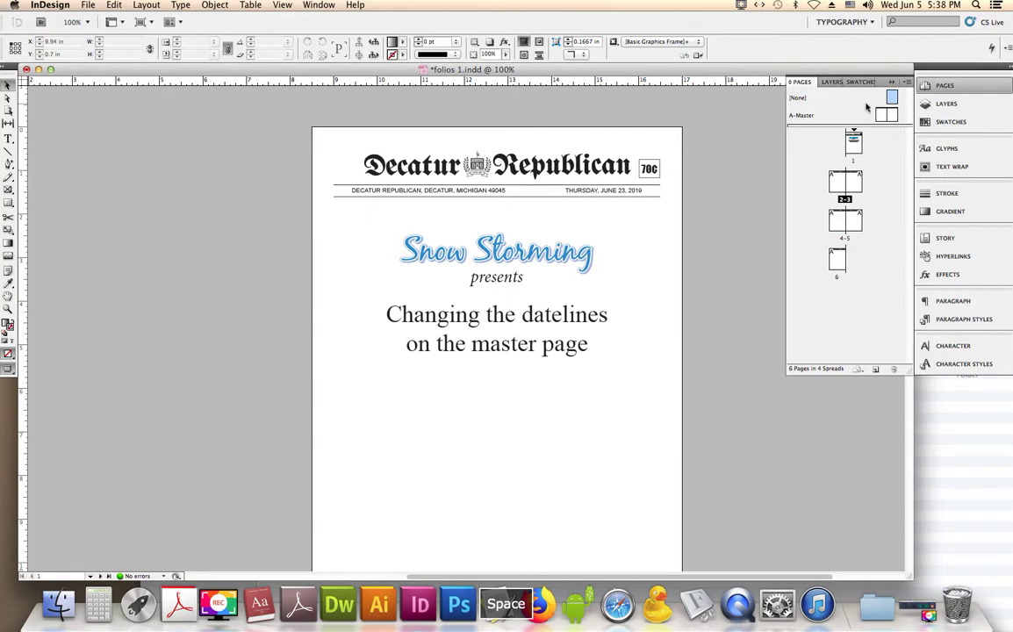
{"action": "left_click_drag", "start_coordinate": [867, 107], "coordinate": [856, 144]}
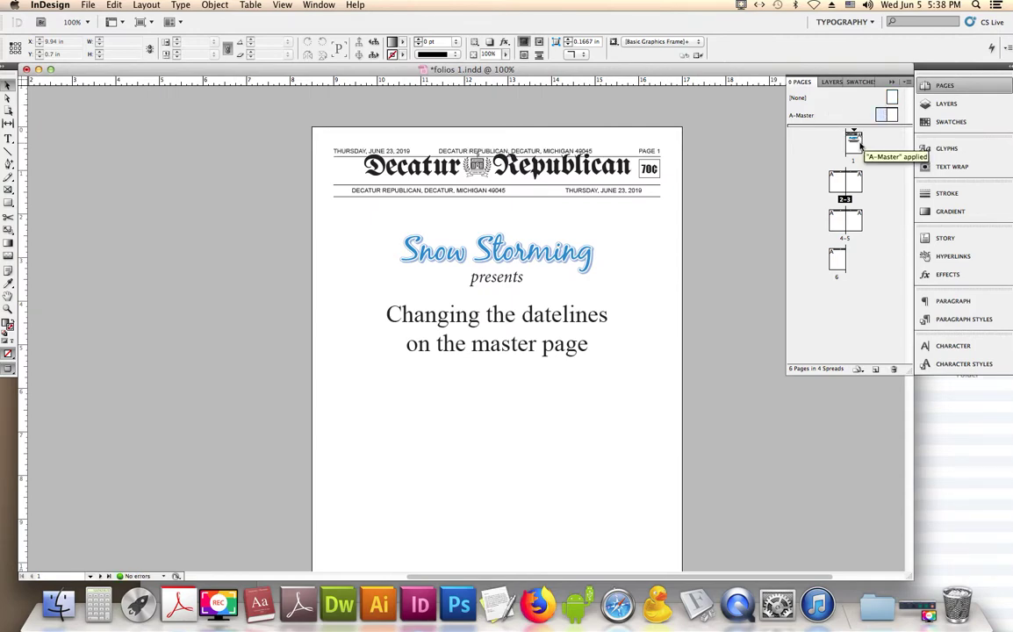
{"action": "left_click_drag", "start_coordinate": [892, 98], "coordinate": [856, 147]}
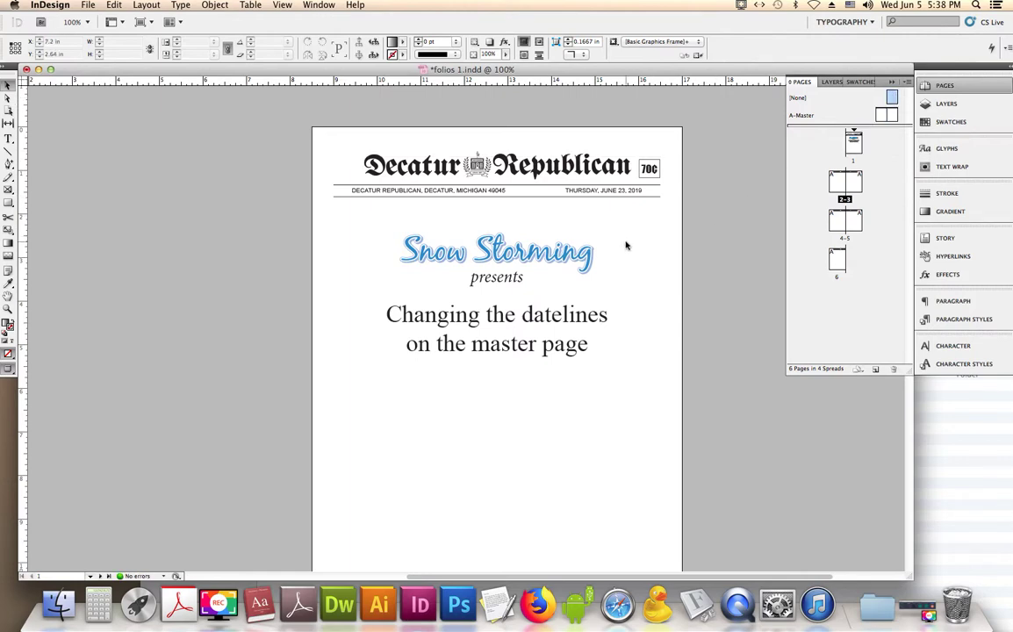